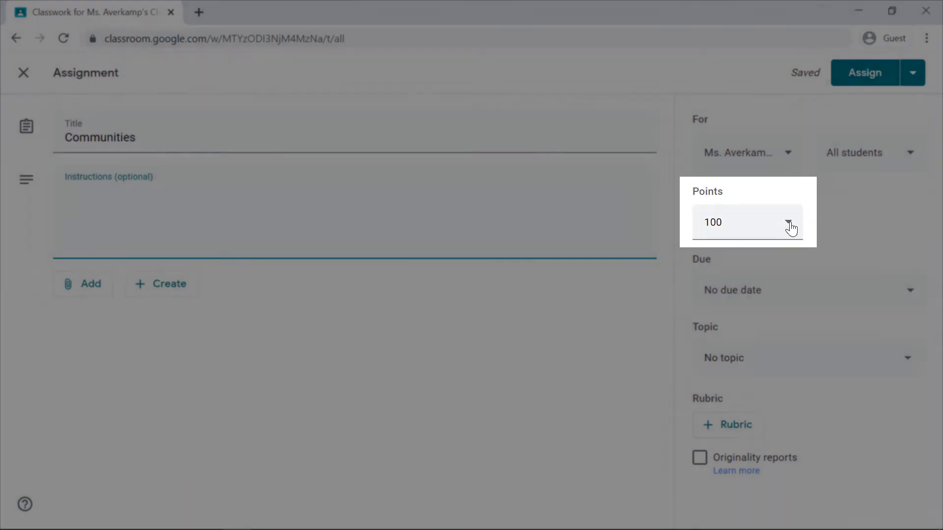
click(790, 225)
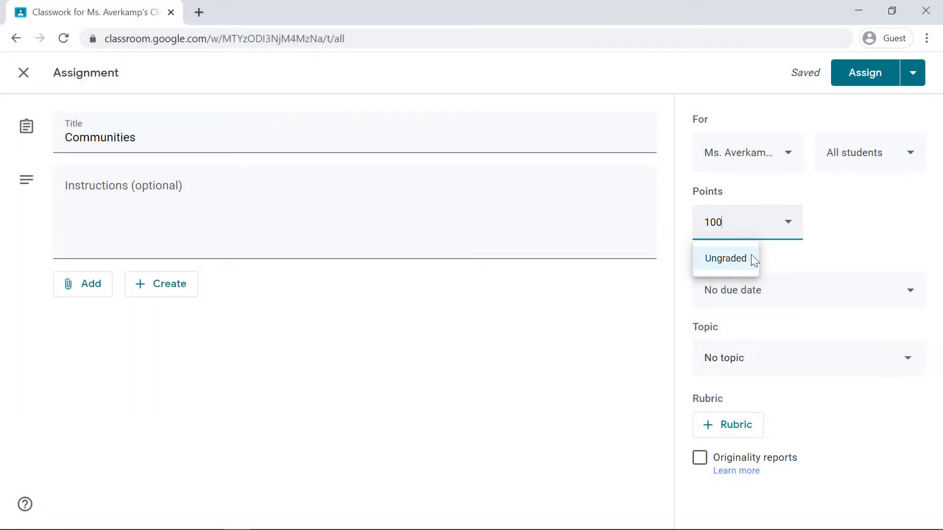
click(782, 256)
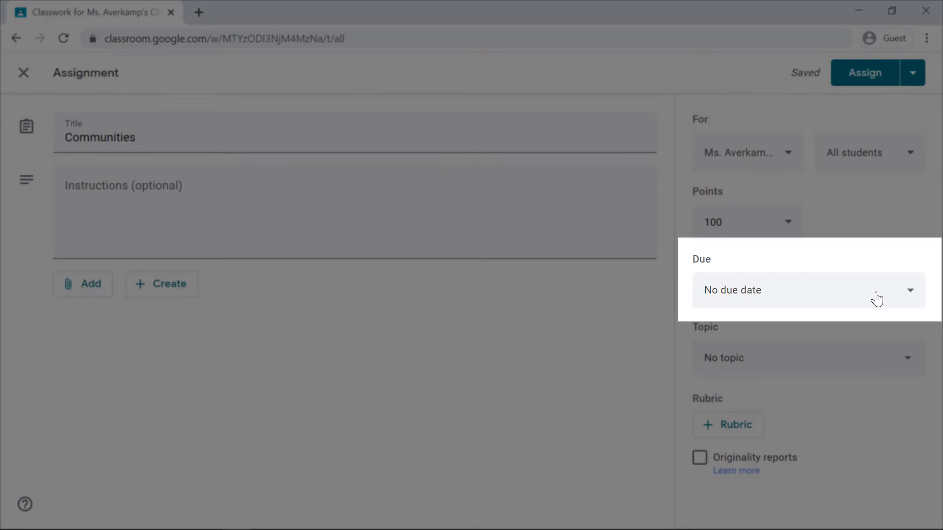
Set the Communities assignment's due date to Mar 13, 2020, without a due time.
click(877, 299)
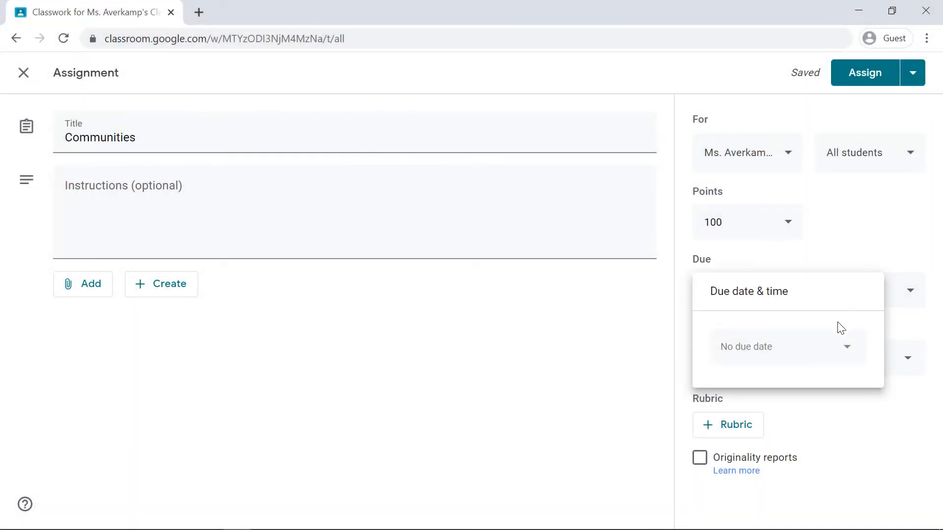
click(820, 361)
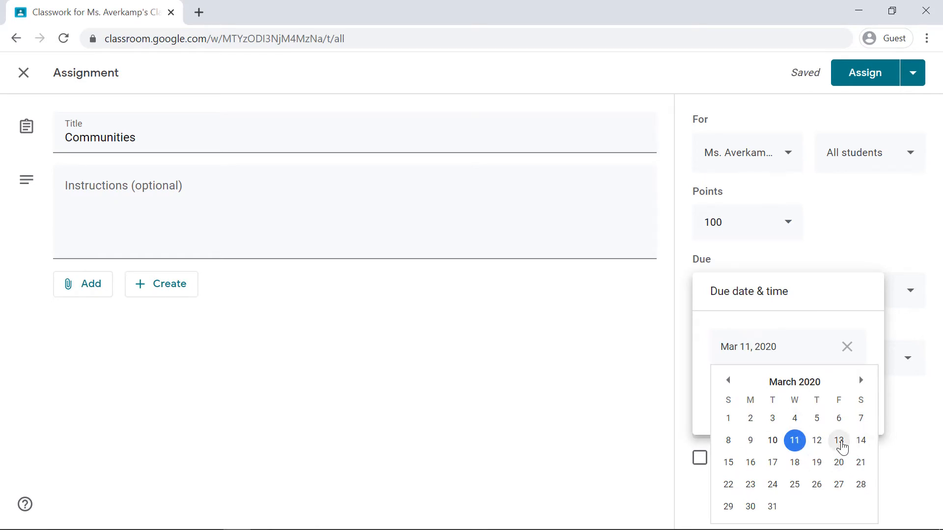
click(839, 441)
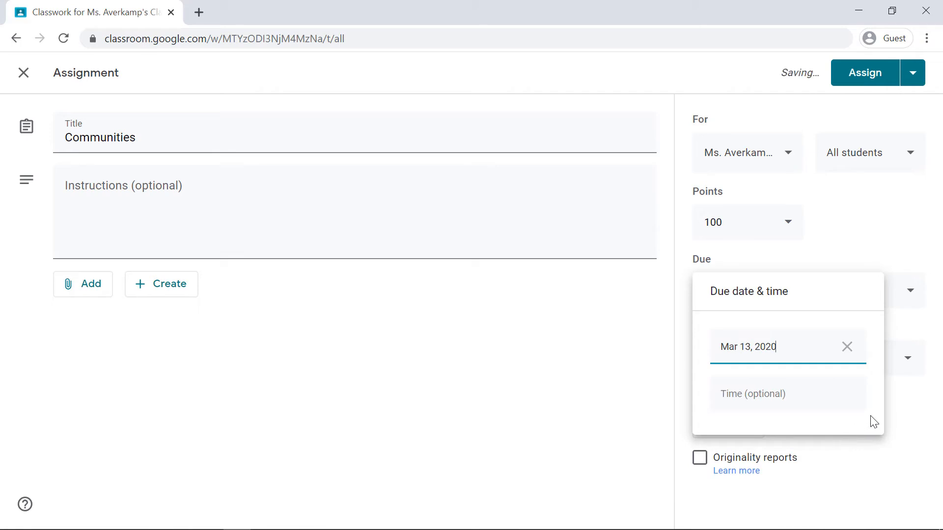
click(908, 423)
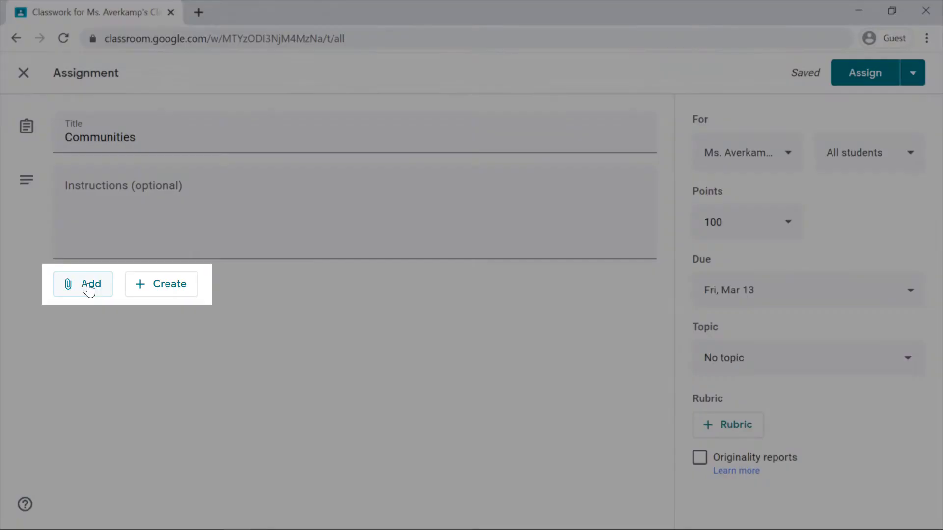
Attach the recent Google Drive presentation "Communities - Urban, Suburban, Rural" and set it to make a copy for each student.
click(90, 290)
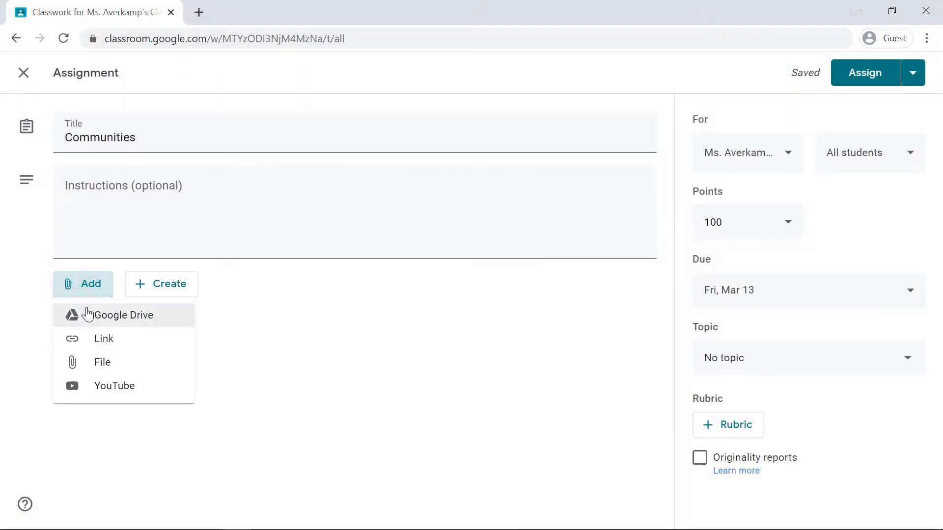
click(80, 317)
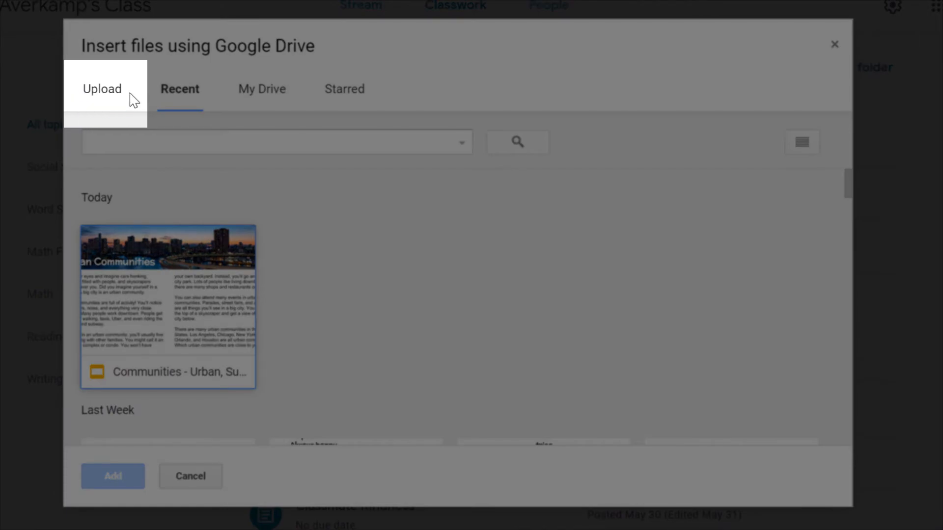
click(101, 96)
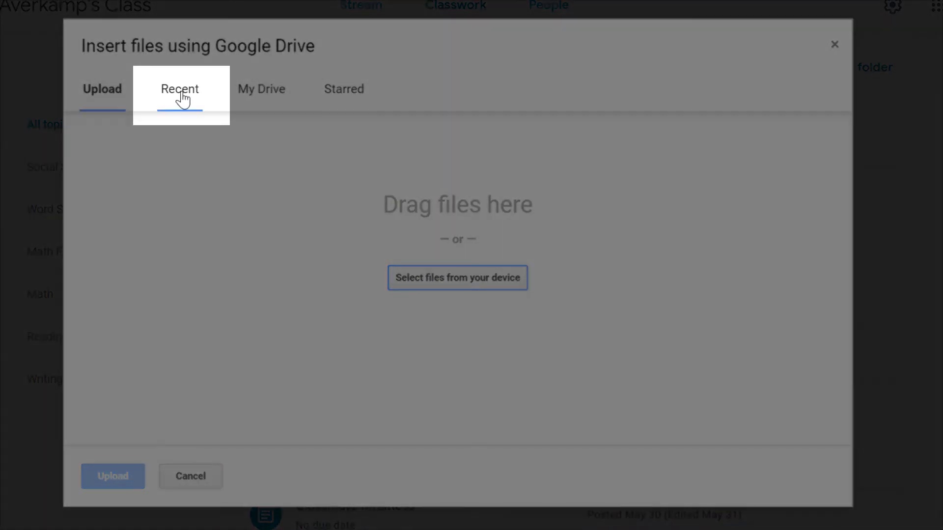
click(180, 93)
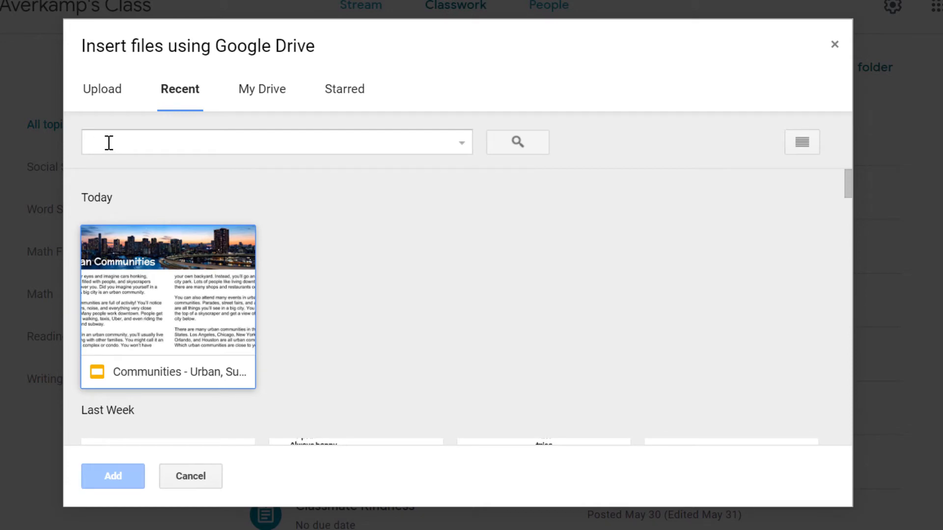
click(109, 143)
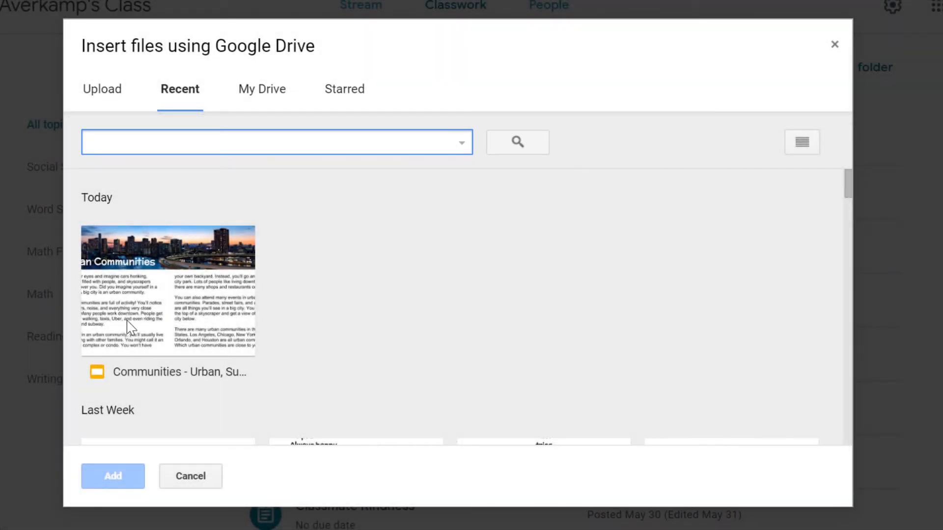
click(135, 304)
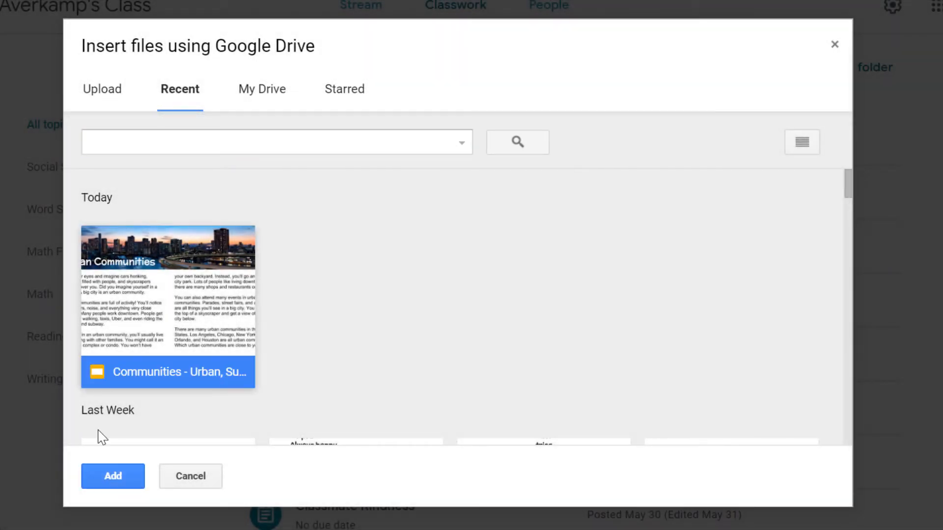
click(113, 476)
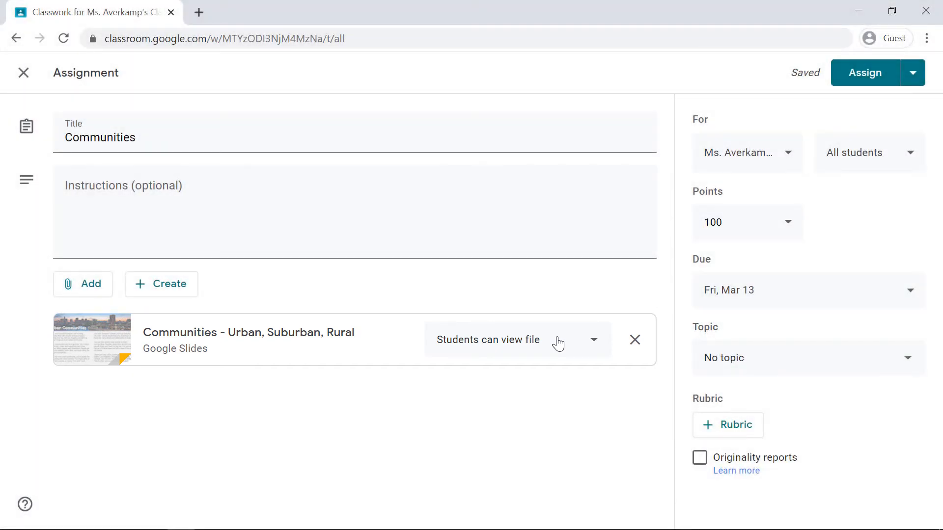
click(559, 344)
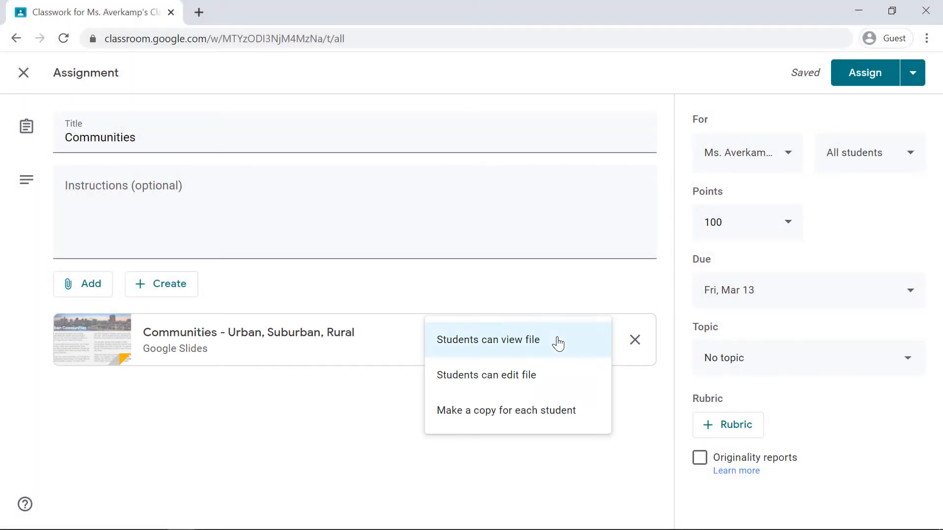
click(593, 418)
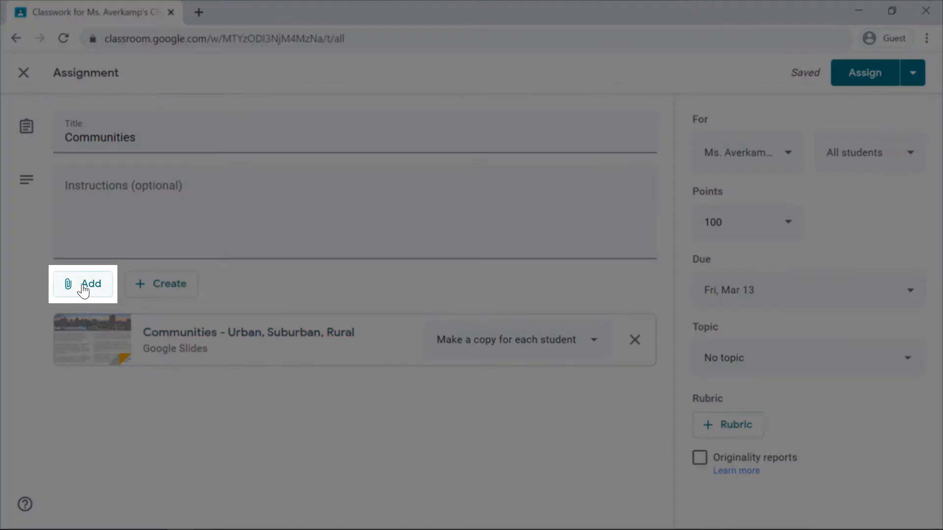
click(83, 290)
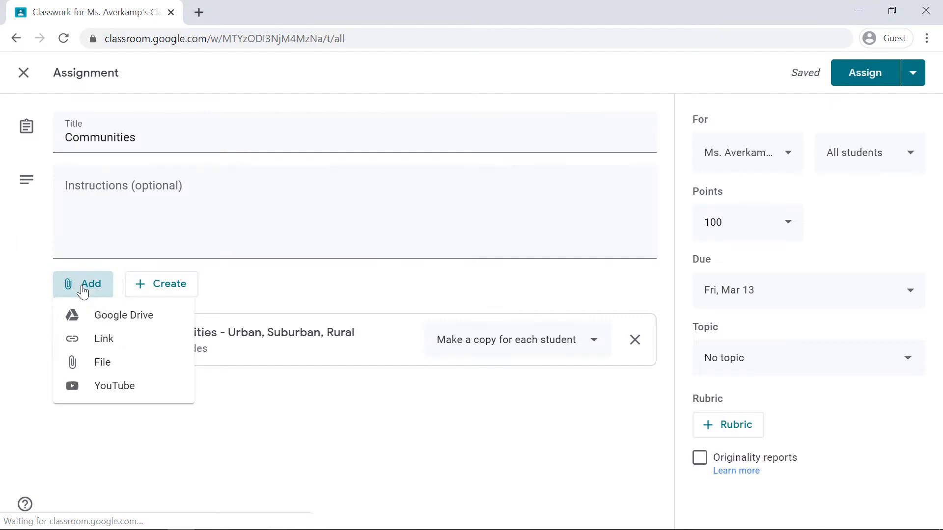
click(95, 388)
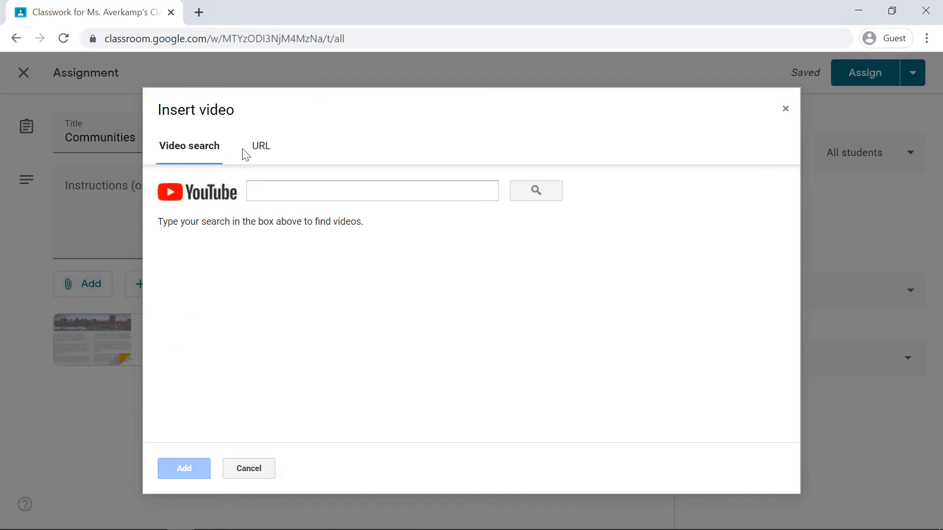
click(263, 151)
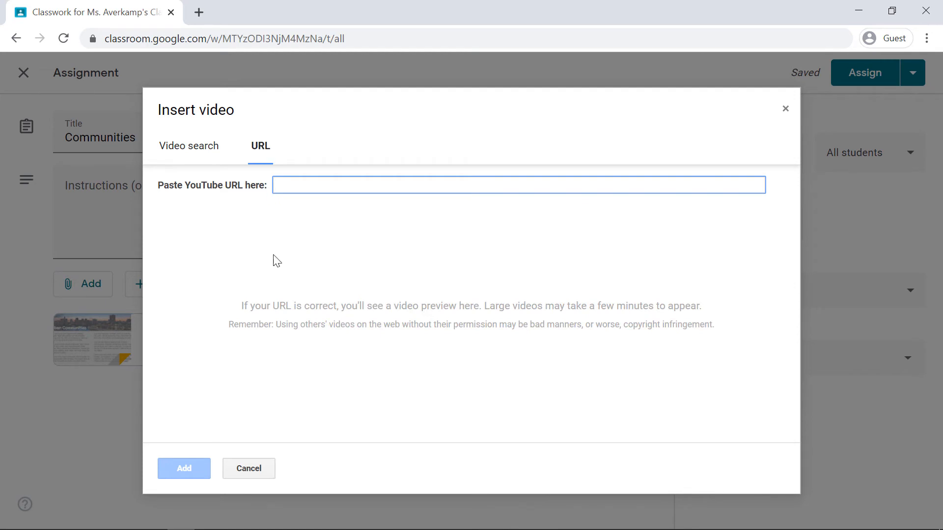
click(261, 469)
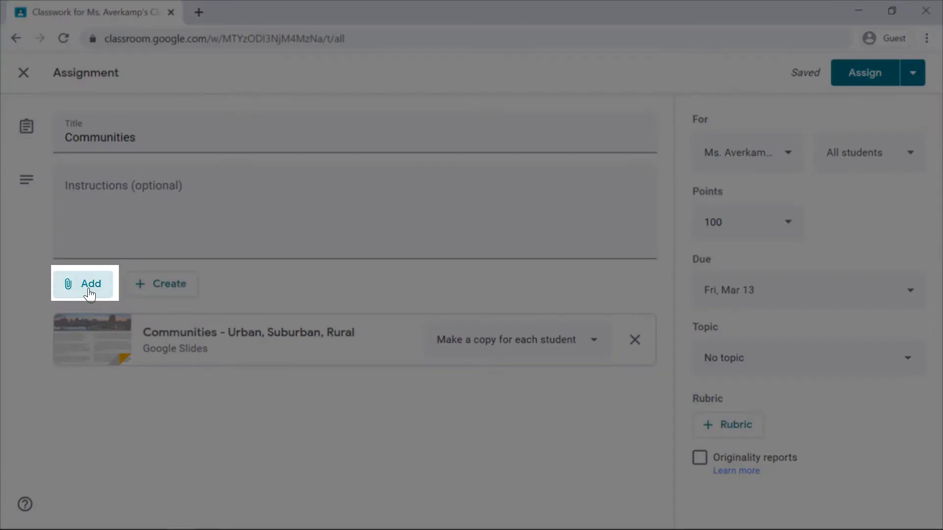
click(89, 294)
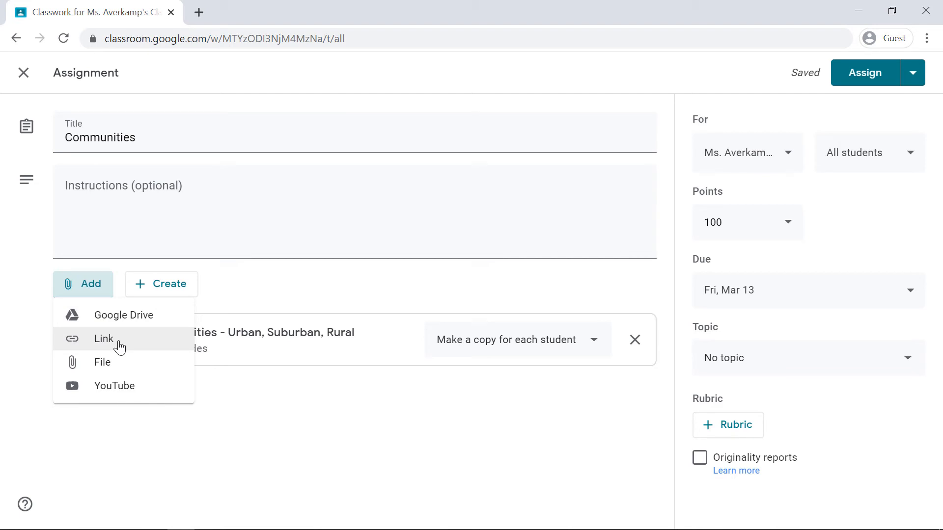
click(245, 412)
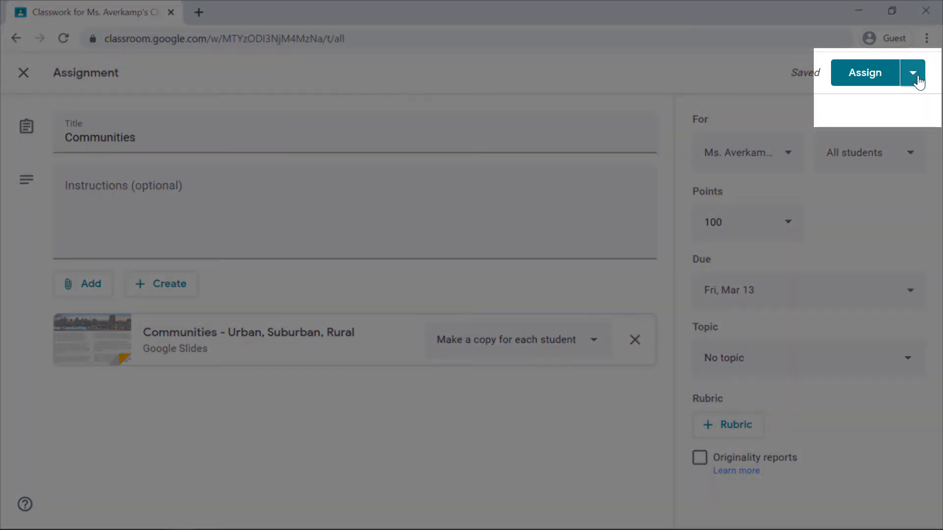
click(913, 74)
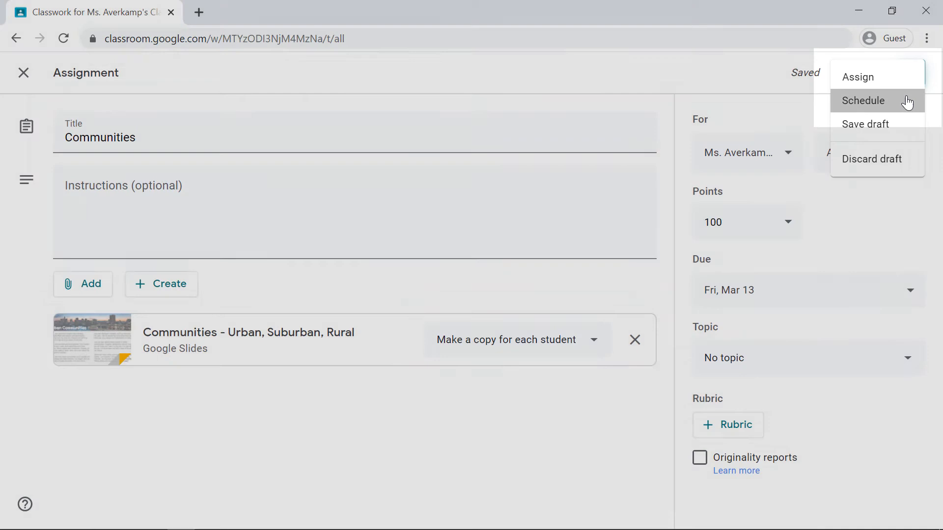
click(908, 101)
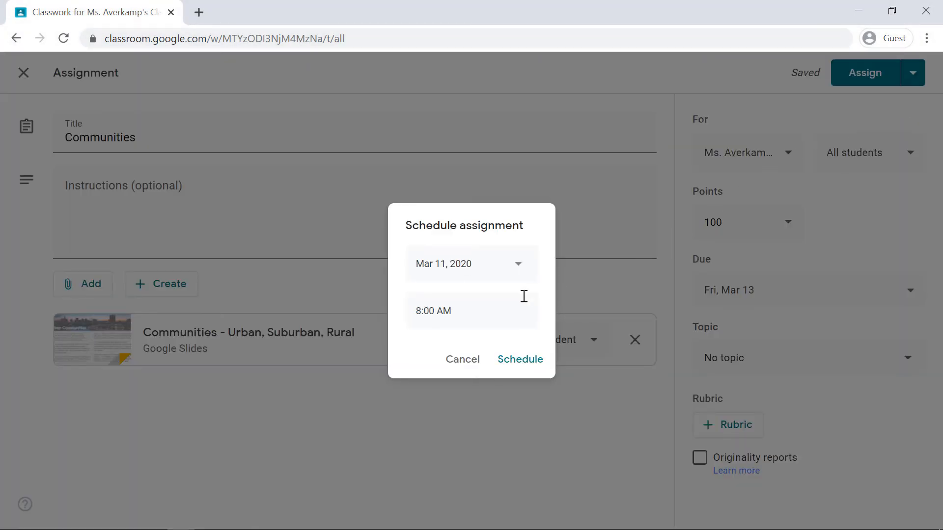
click(519, 266)
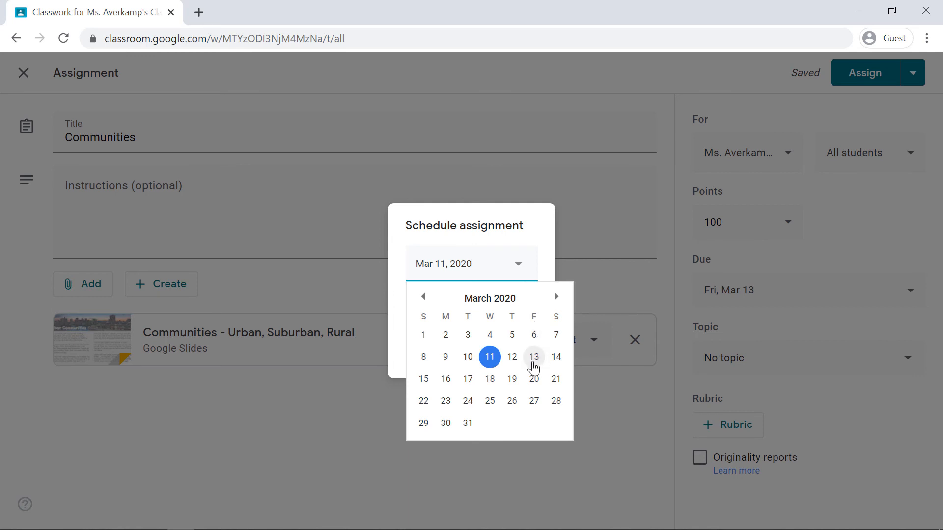
click(534, 358)
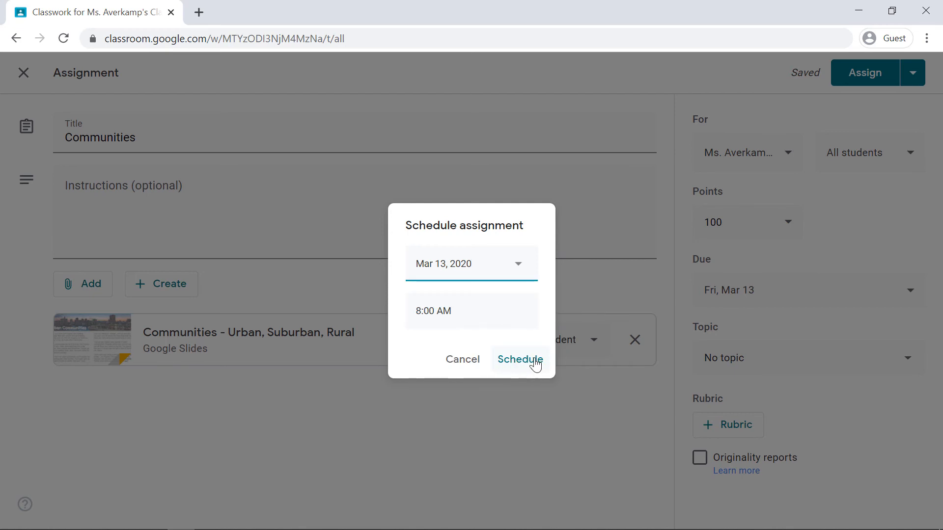
click(464, 363)
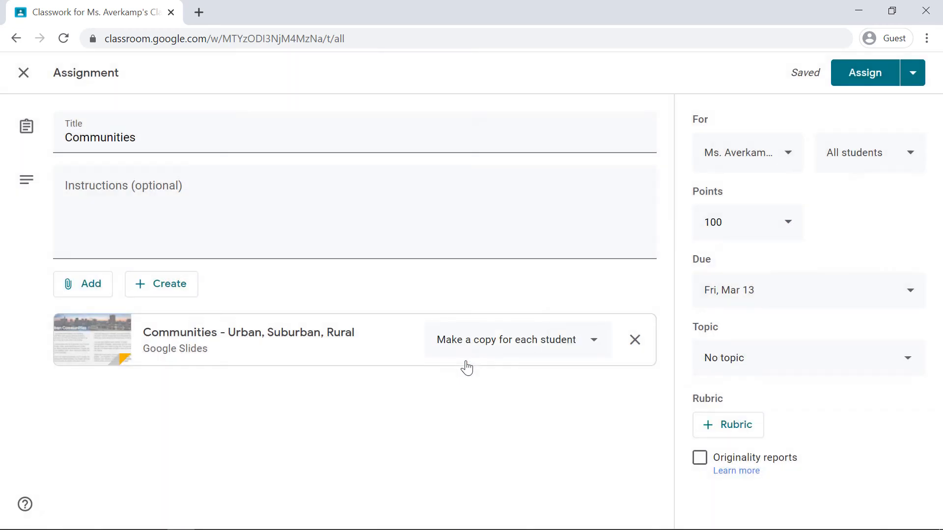
Assign the Communities assignment to all students immediately and find it in the classwork list.
click(861, 77)
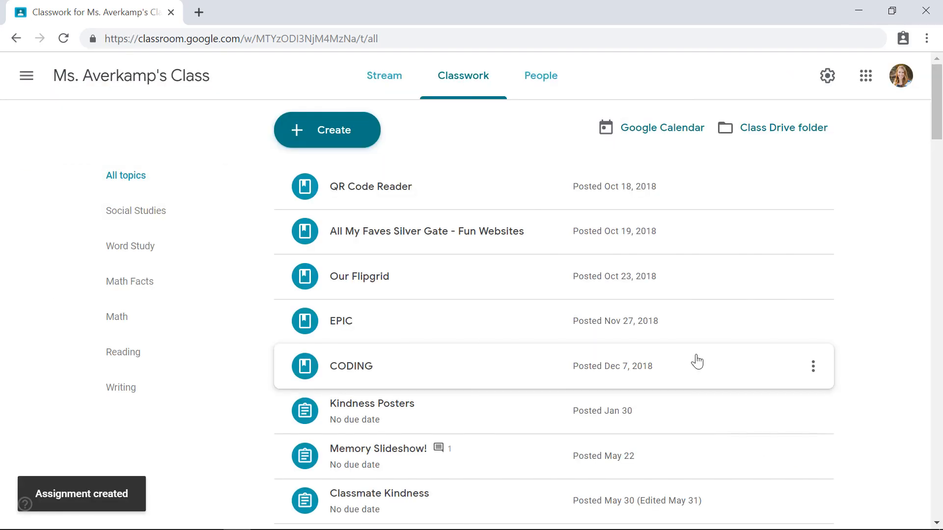
scroll(862, 363, down, 1)
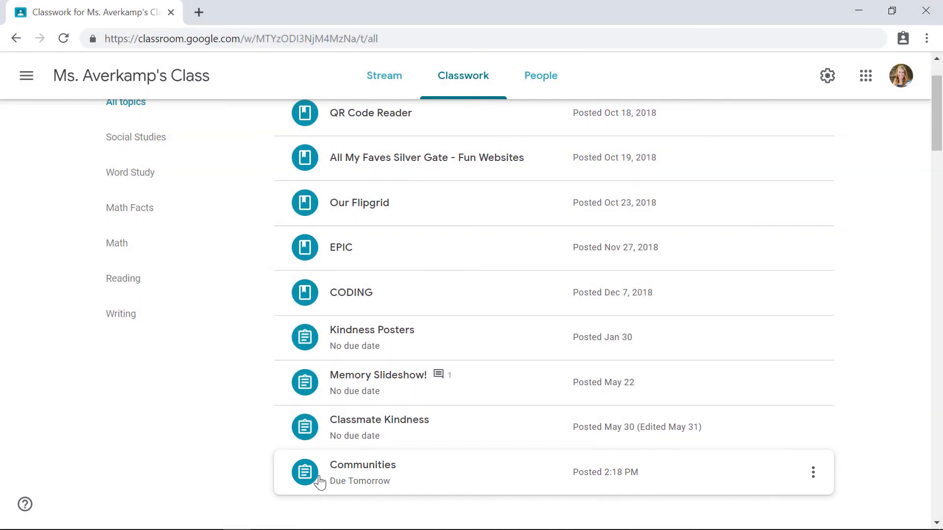
scroll(320, 481, down, 2)
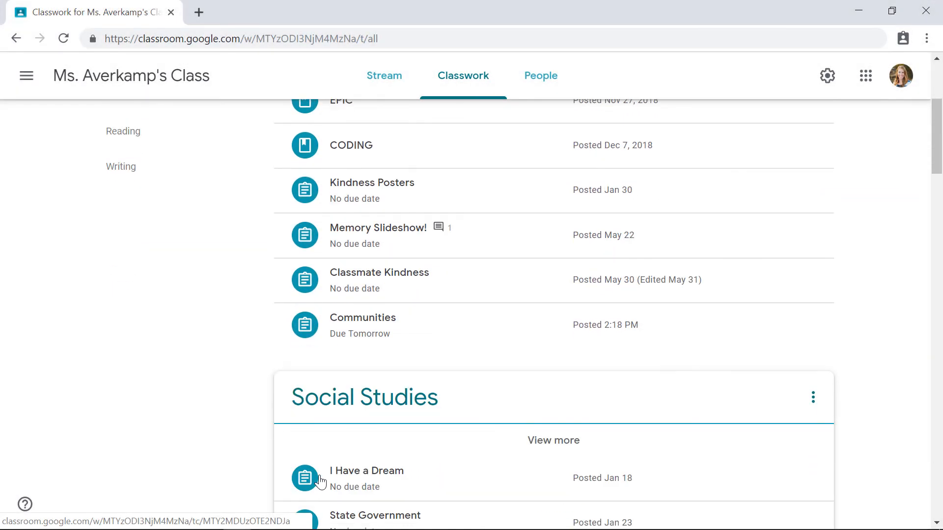
scroll(491, 415, down, 2)
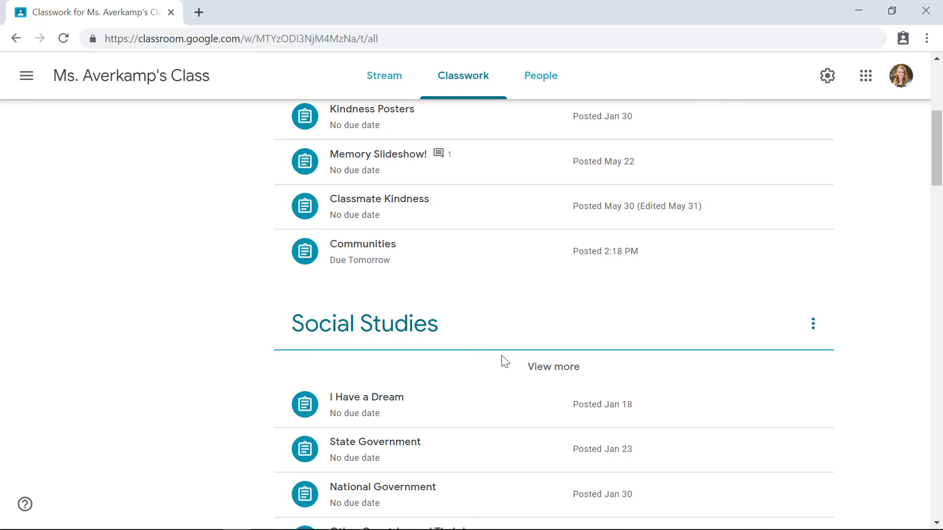
scroll(810, 406, up, 3)
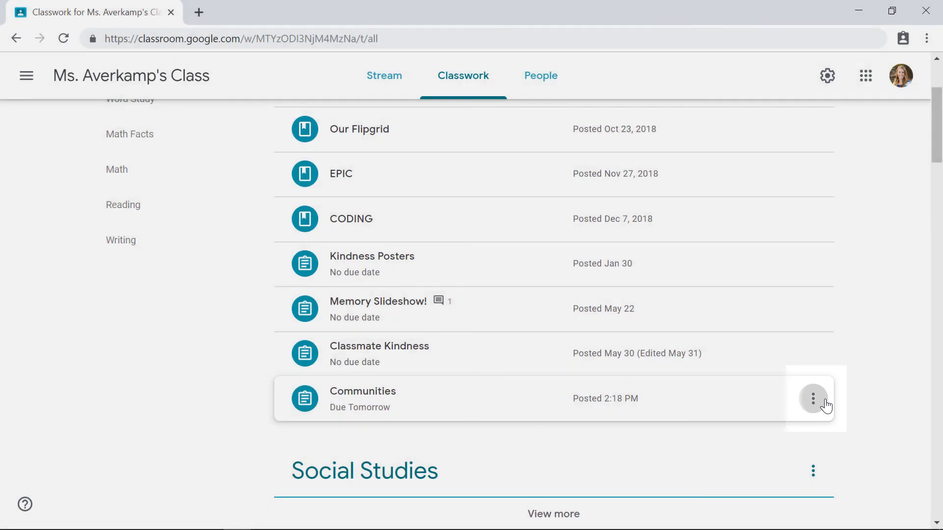
click(826, 405)
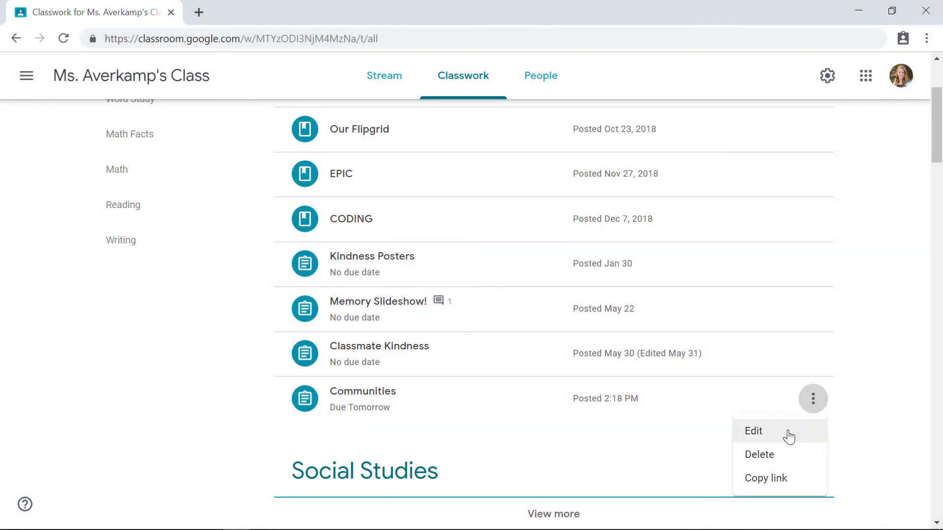
click(790, 436)
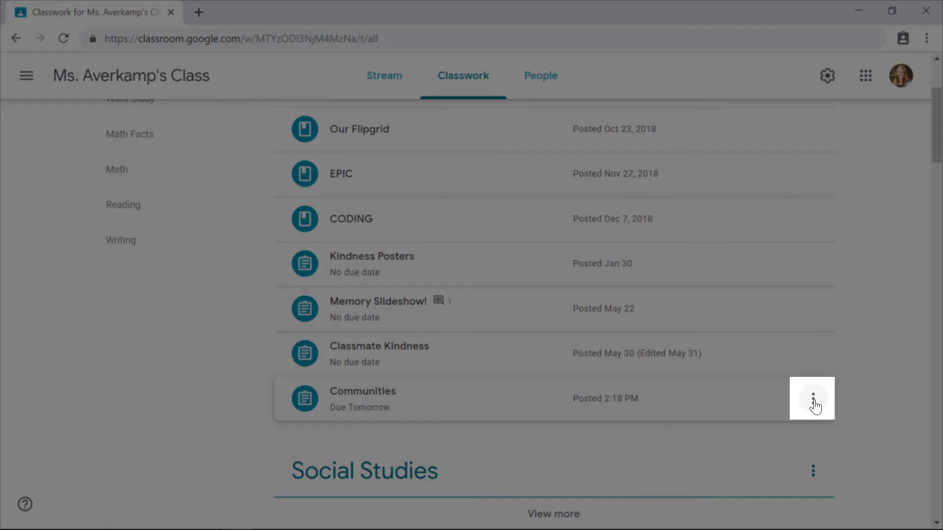
click(813, 401)
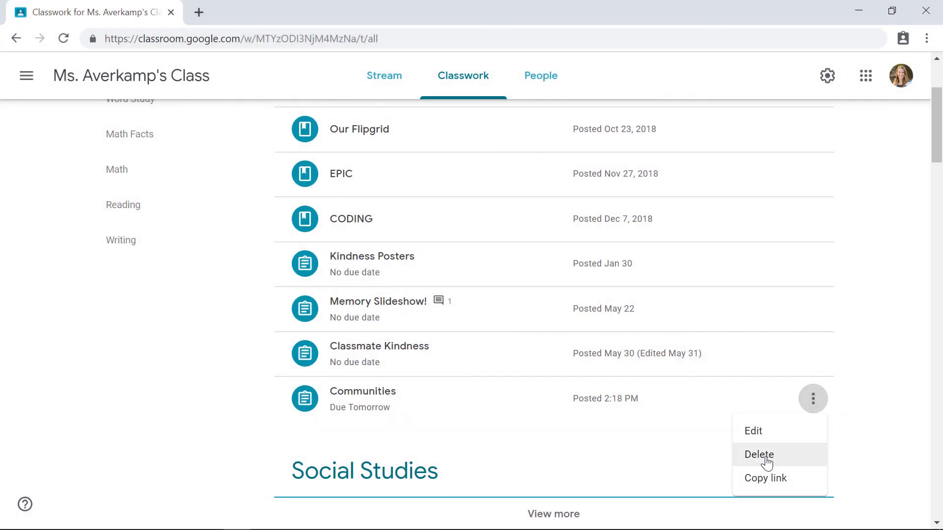
click(859, 426)
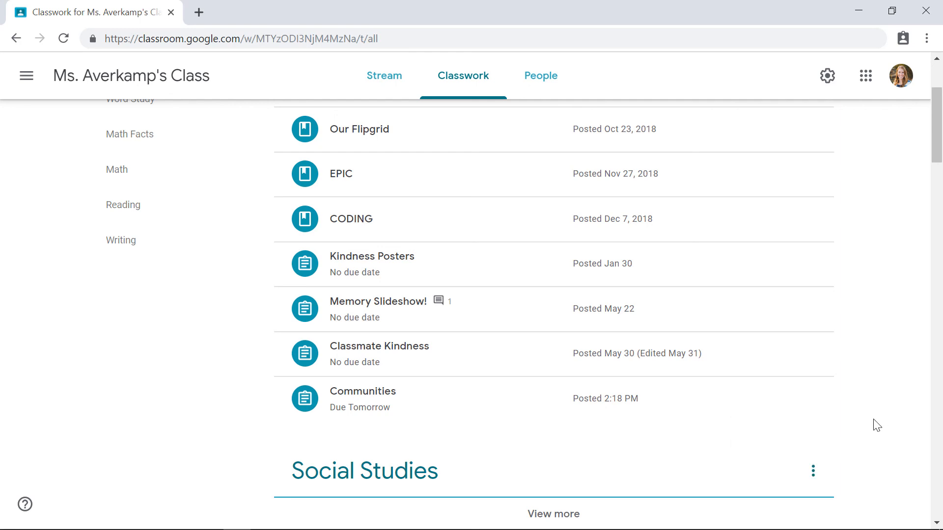